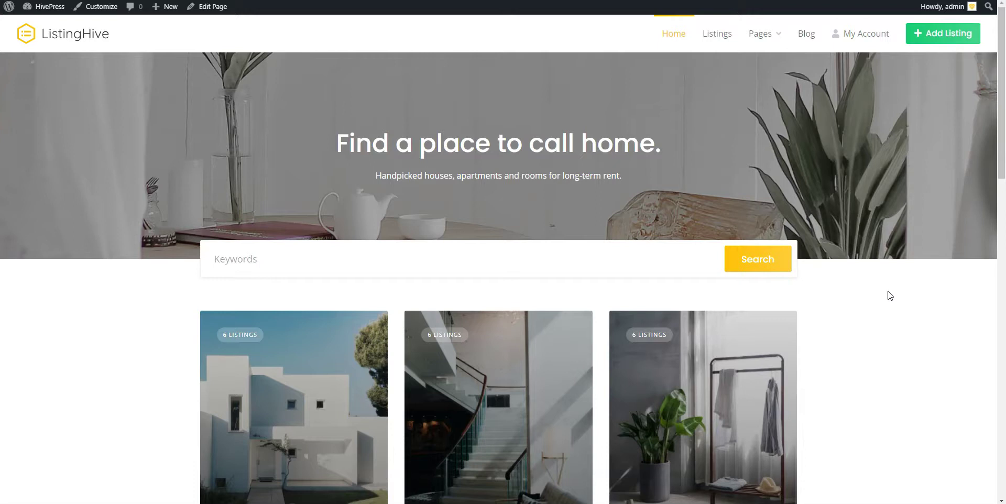
- Look over the site's home page, from the search banner and categories down to the recent listings
click(876, 288)
scroll(107, 120, down, 10)
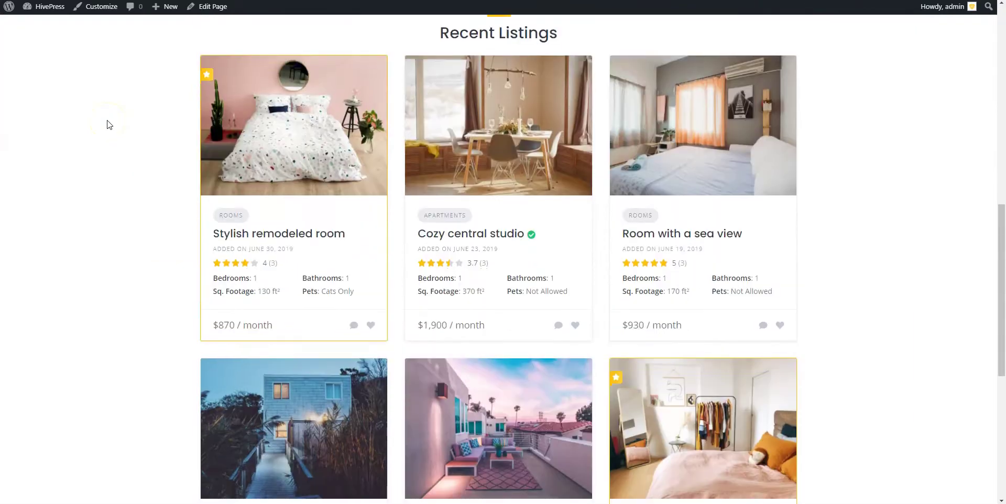
scroll(109, 125, down, 5)
scroll(109, 124, up, 3)
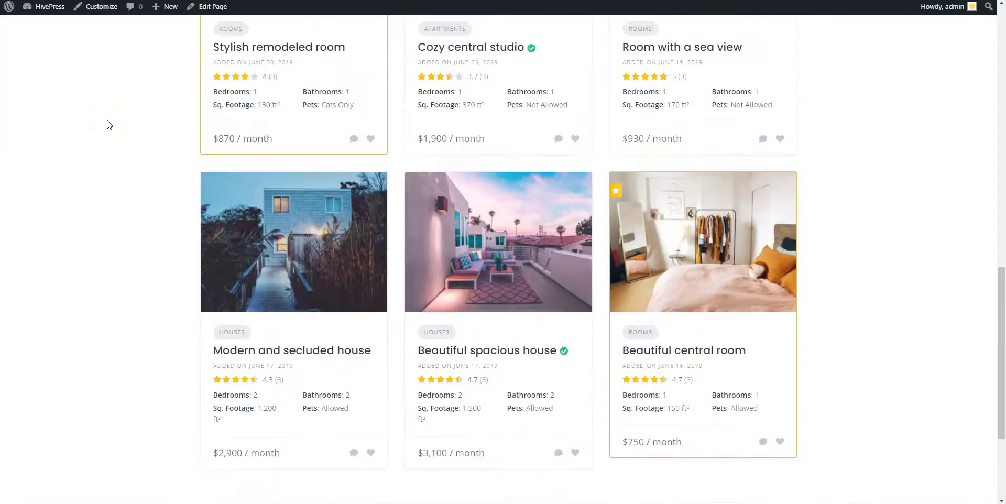
scroll(109, 124, up, 12)
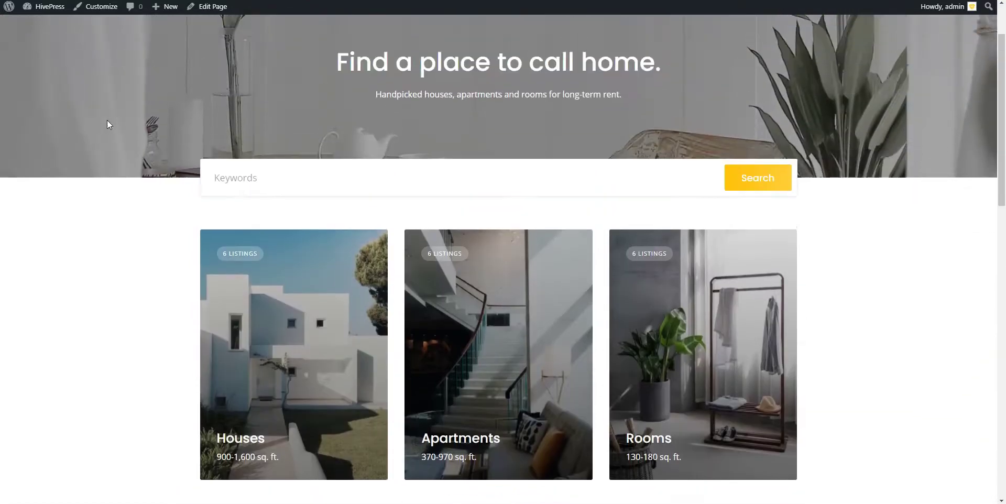
scroll(106, 124, up, 2)
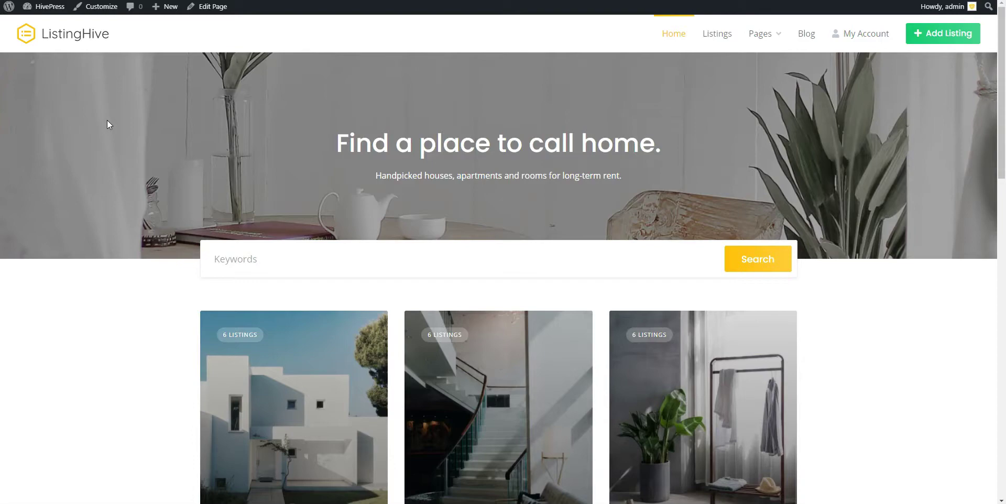
- Find the LiteSpeed Cache plugin in the WordPress plugin directory, then install and activate it
click(27, 30)
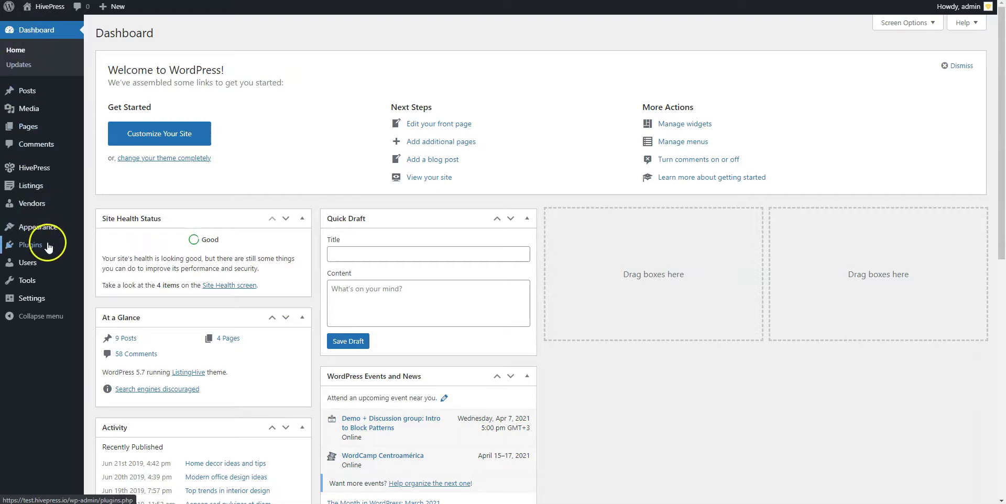
mouse_move(64, 251)
click(102, 260)
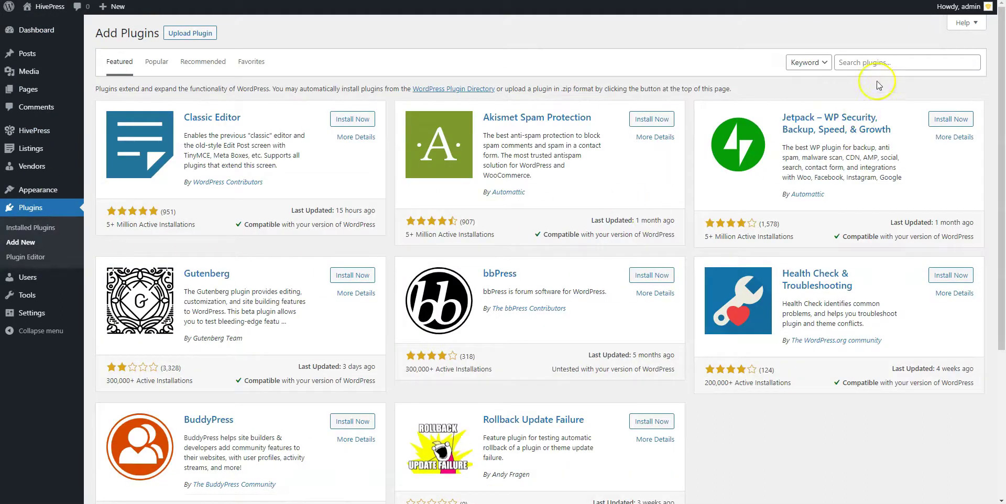
click(887, 61)
text(Li)
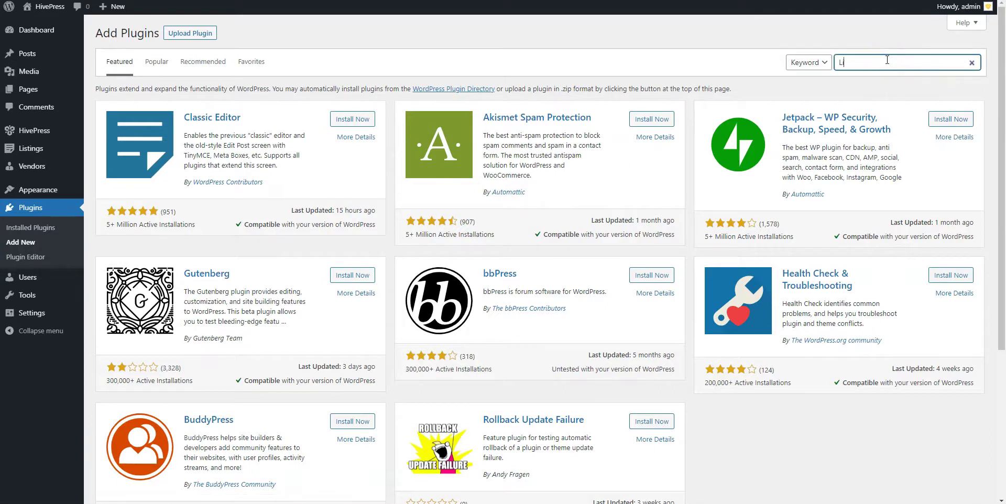
text(teSpeed Cache)
click(890, 76)
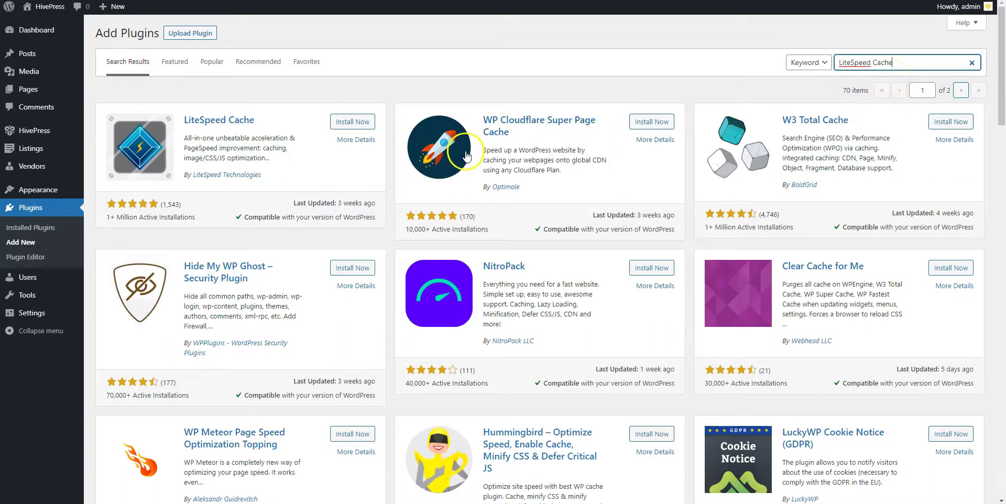
click(361, 122)
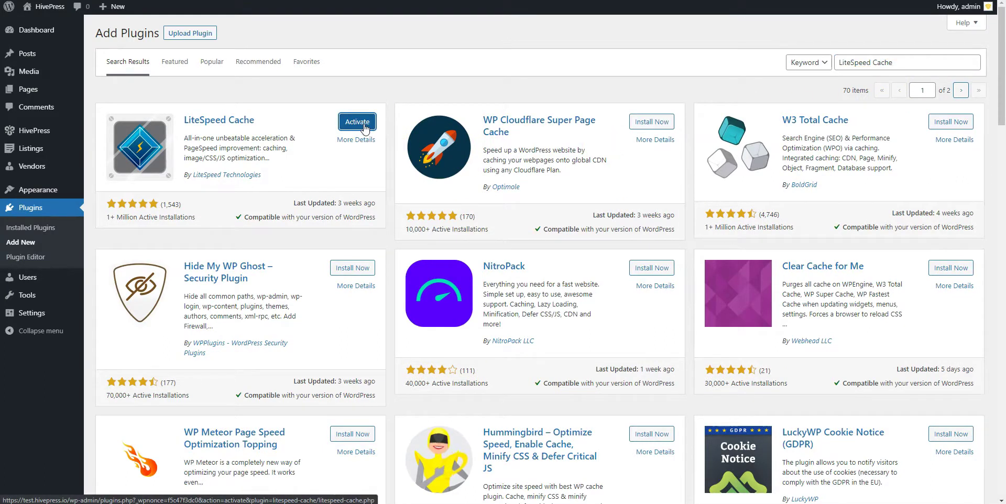
click(365, 127)
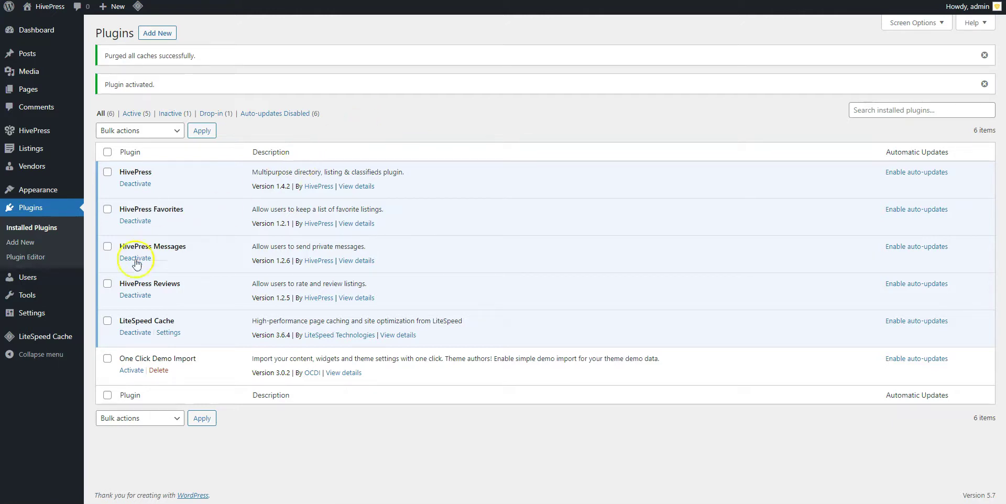
- Turn off Cache Logged-in Users and Cache REST API in the LiteSpeed Cache settings and save the changes
mouse_move(58, 336)
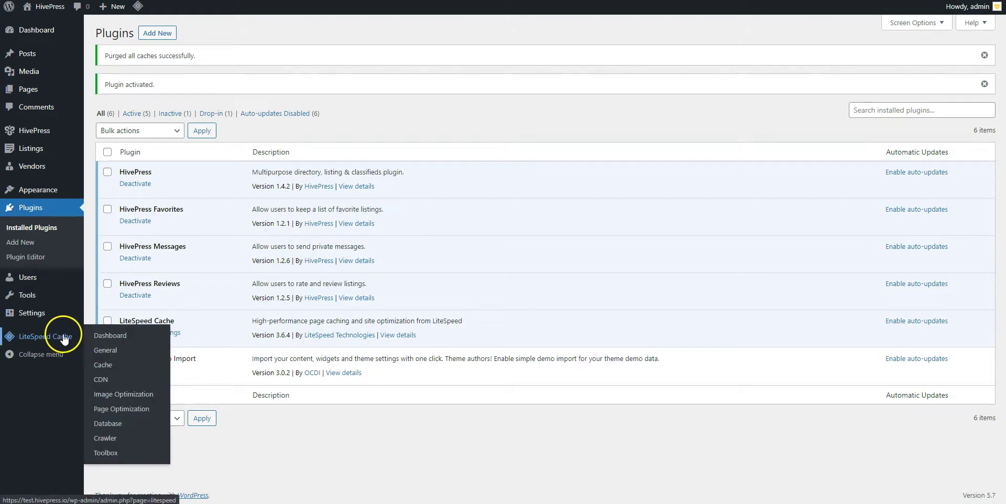
click(98, 365)
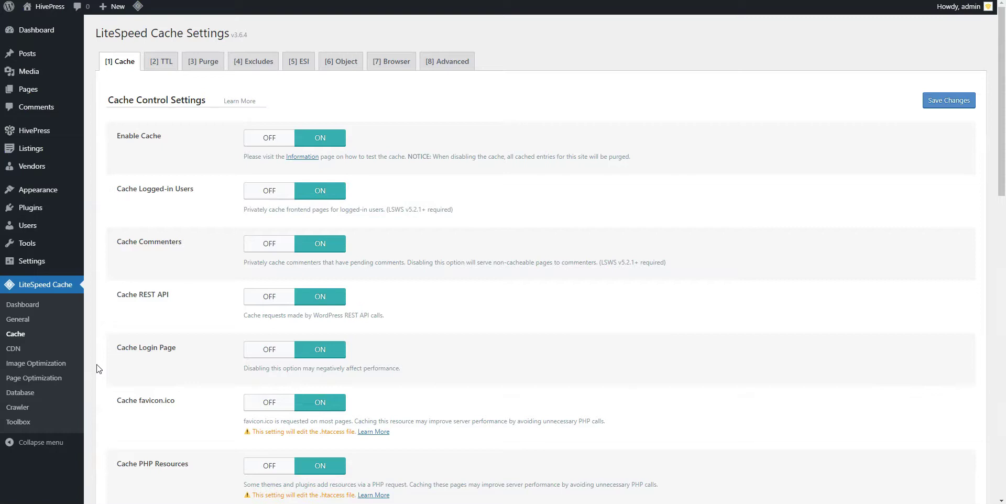
click(255, 193)
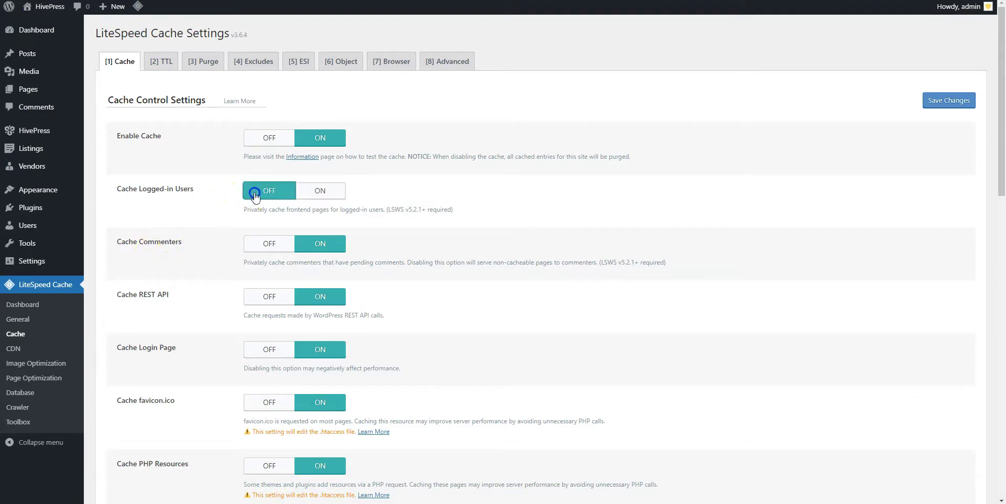
click(265, 298)
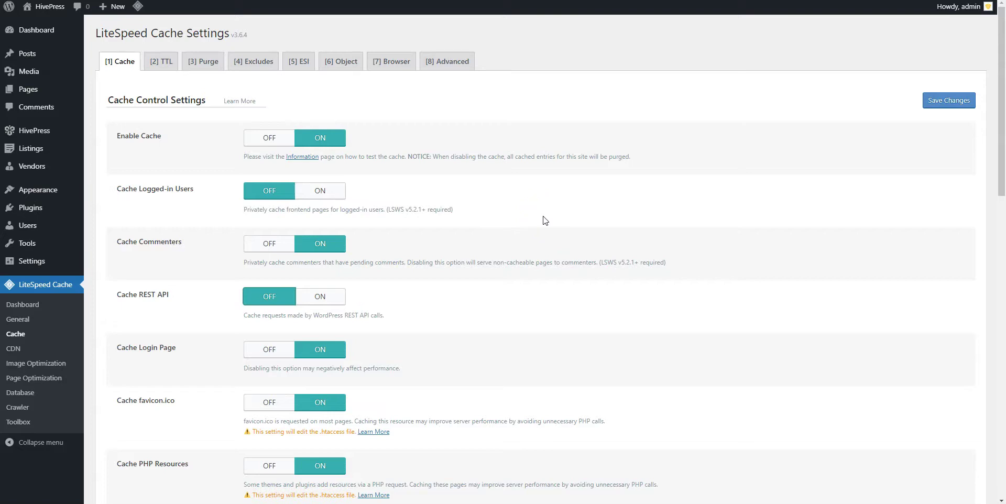
click(946, 102)
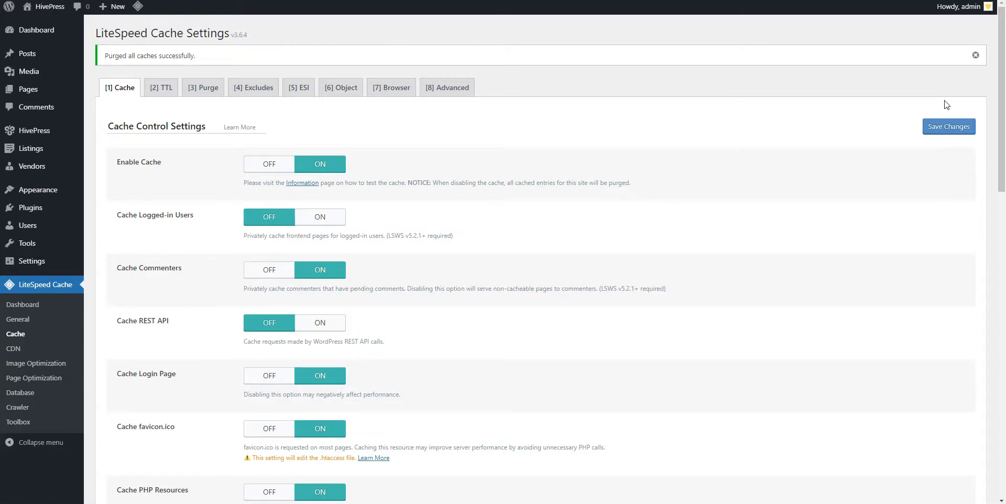
- Turn on Object Cache in the LiteSpeed object cache settings and save the changes
click(346, 91)
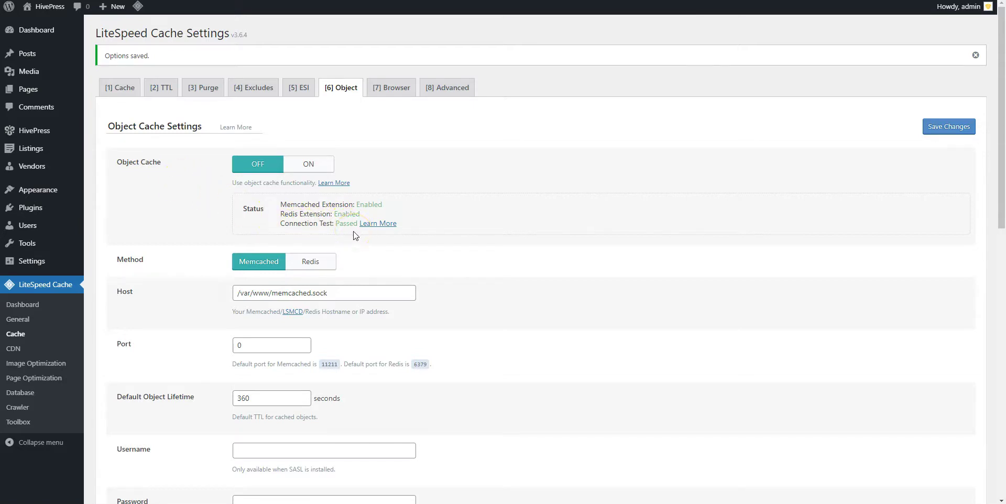
click(316, 166)
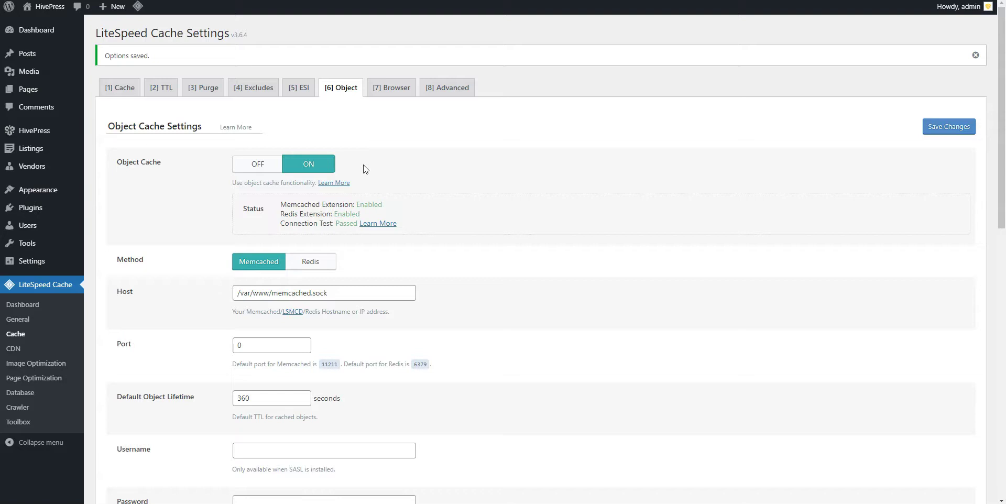
click(939, 131)
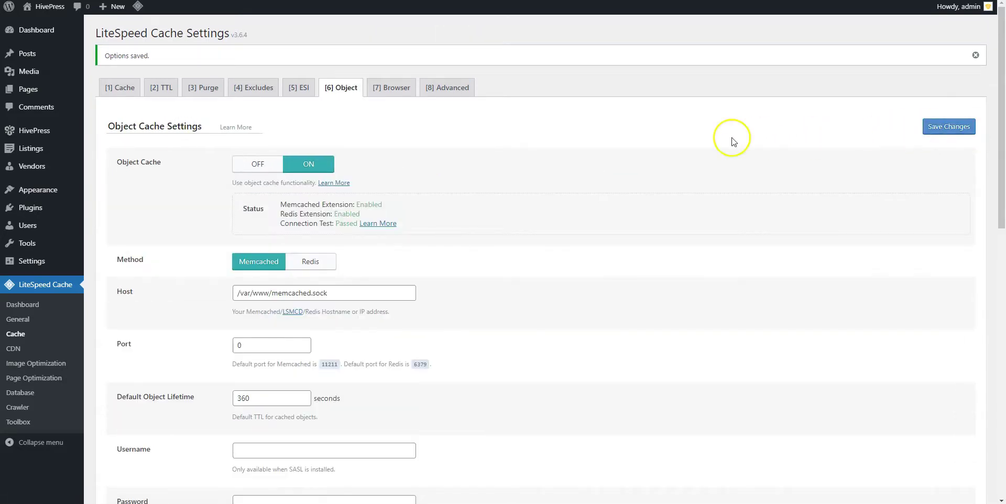
- Turn on Browser Cache in the LiteSpeed browser cache settings and save the changes
click(387, 94)
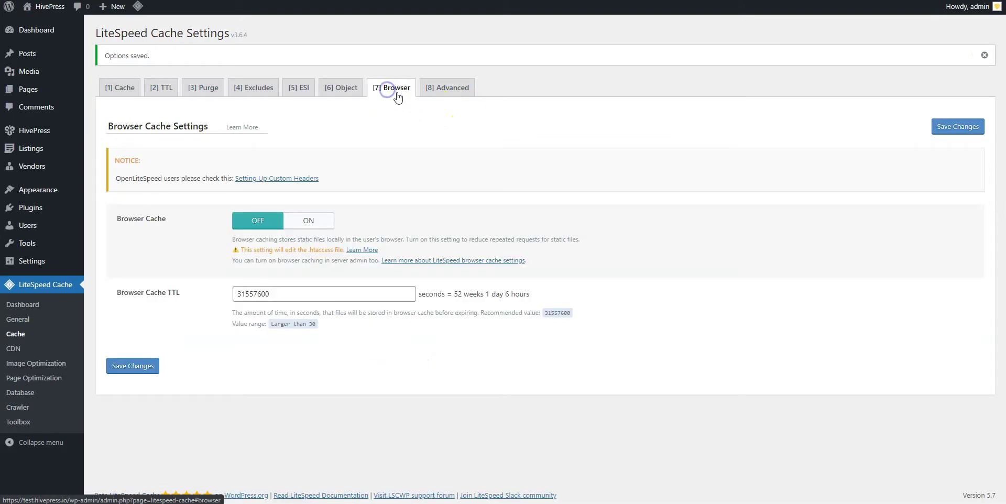
click(319, 225)
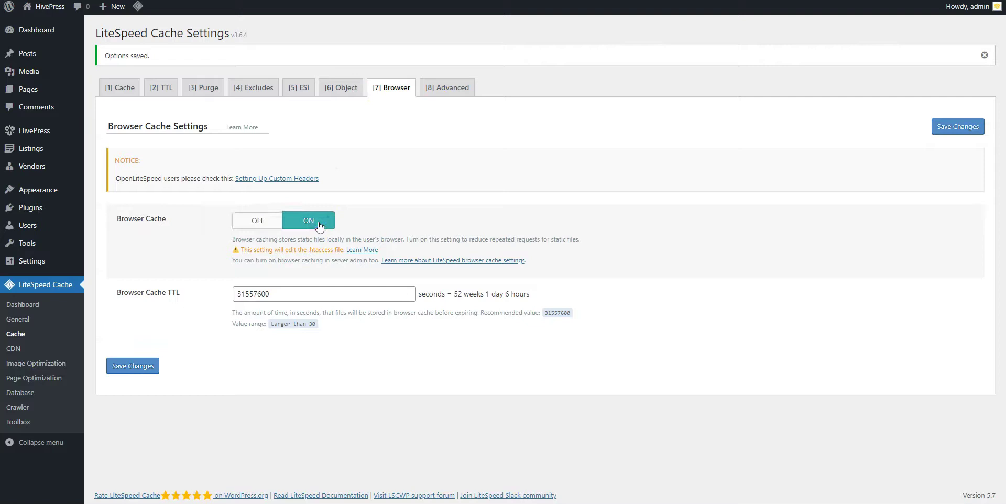
click(950, 135)
- Turn on CSS Minify and CSS Combine in the LiteSpeed page optimization settings and save the changes
click(44, 379)
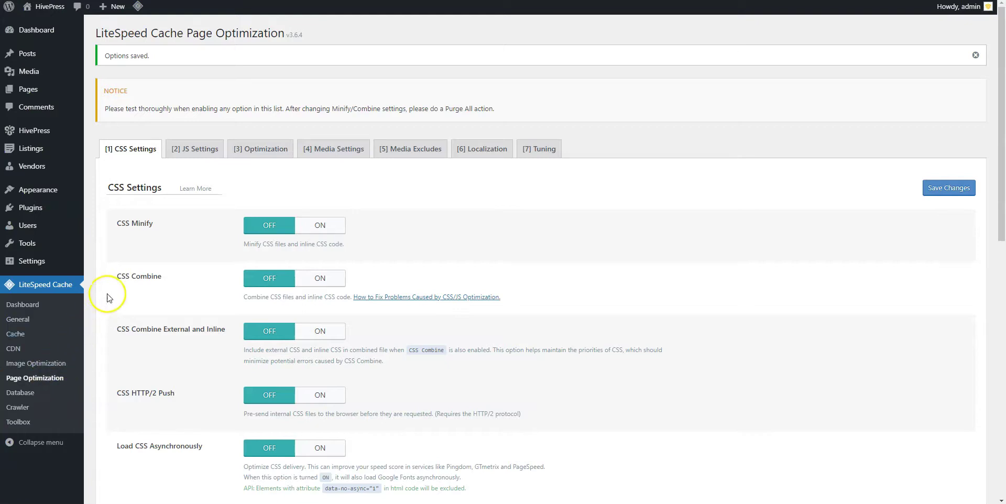
click(317, 226)
click(320, 284)
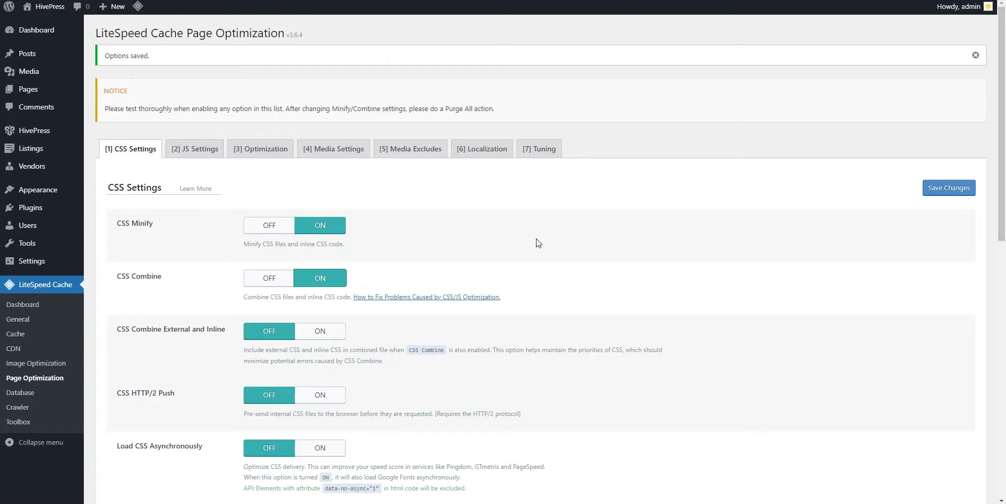
click(951, 188)
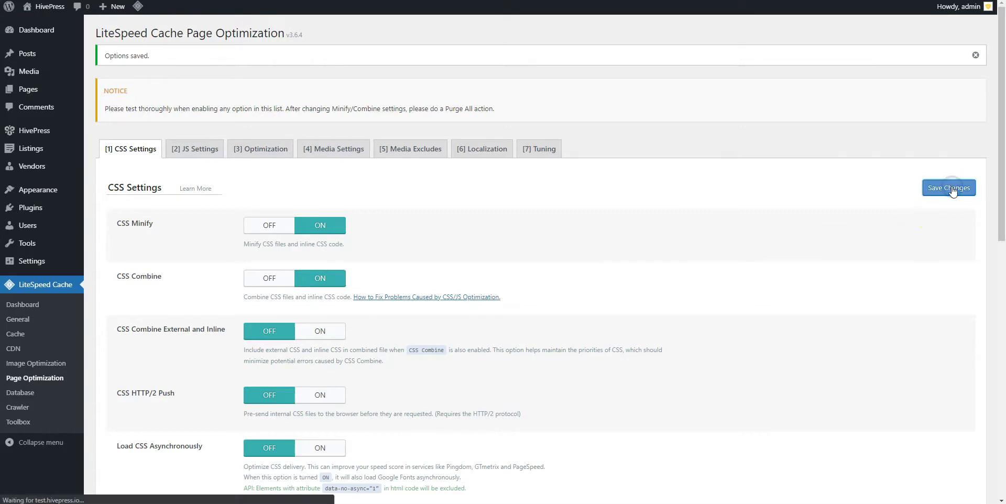
- Turn on JS Minify, JS Combine and Load JS Deferred in the page optimization's JS settings and save them
click(204, 152)
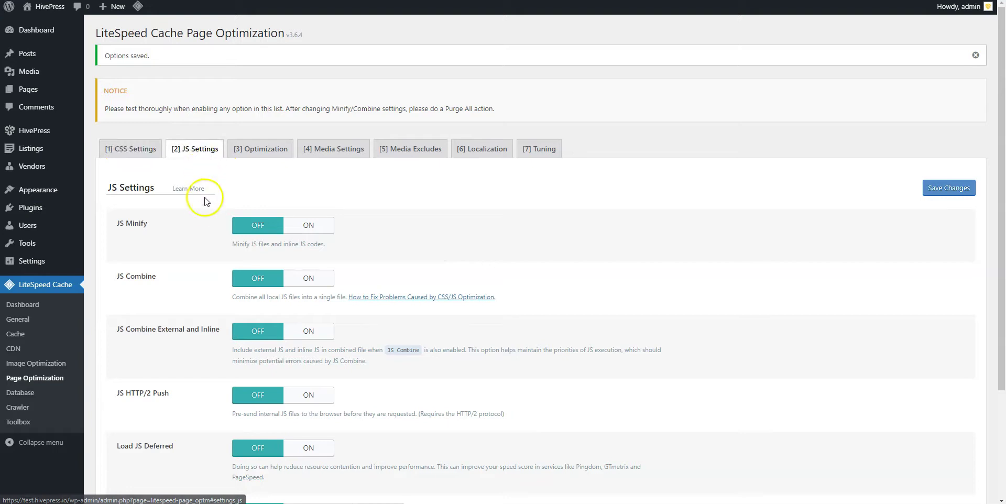
click(304, 228)
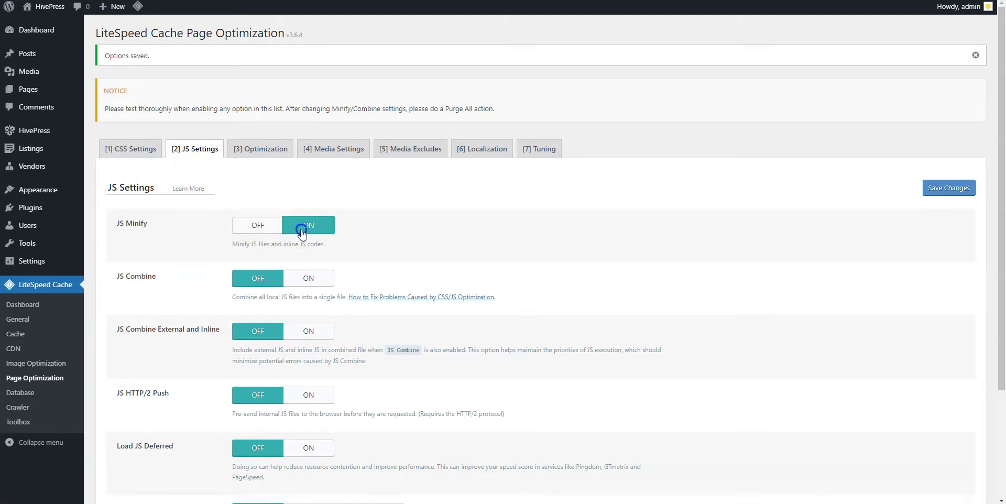
click(310, 280)
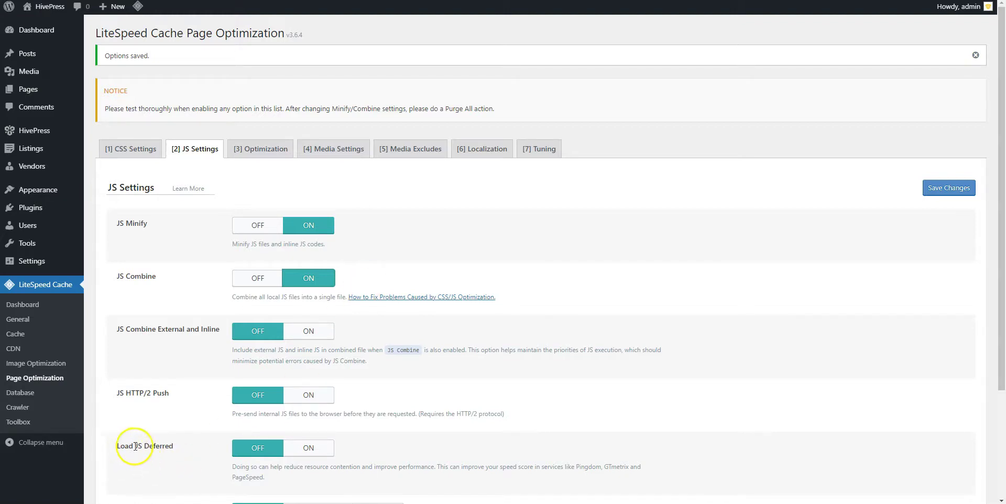
click(317, 452)
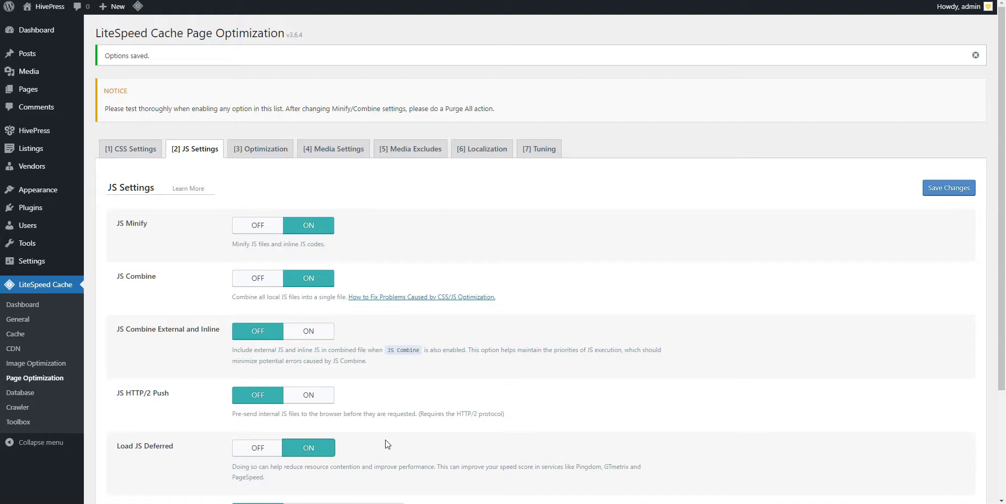
click(934, 190)
click(923, 191)
- Set Font Display Optimization to Swap in the page optimization's CSS settings and save the changes
click(136, 150)
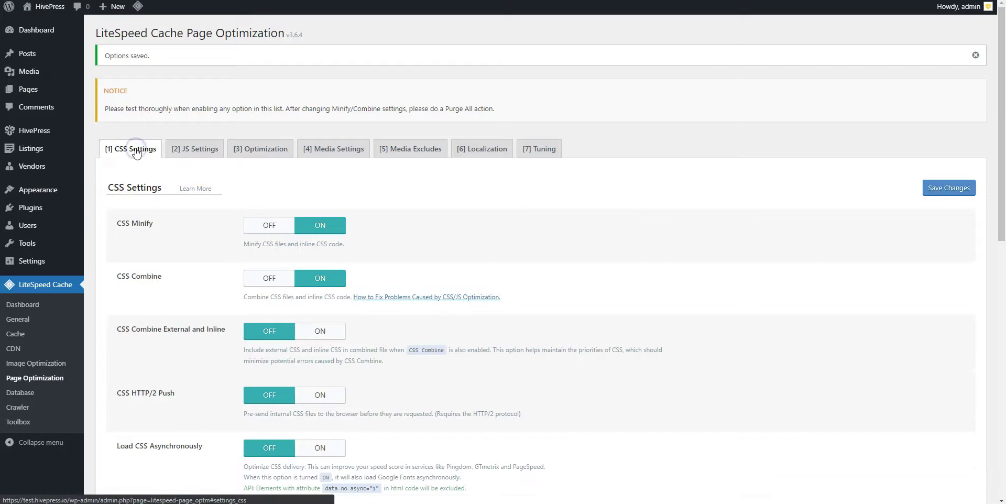
scroll(135, 152, down, 15)
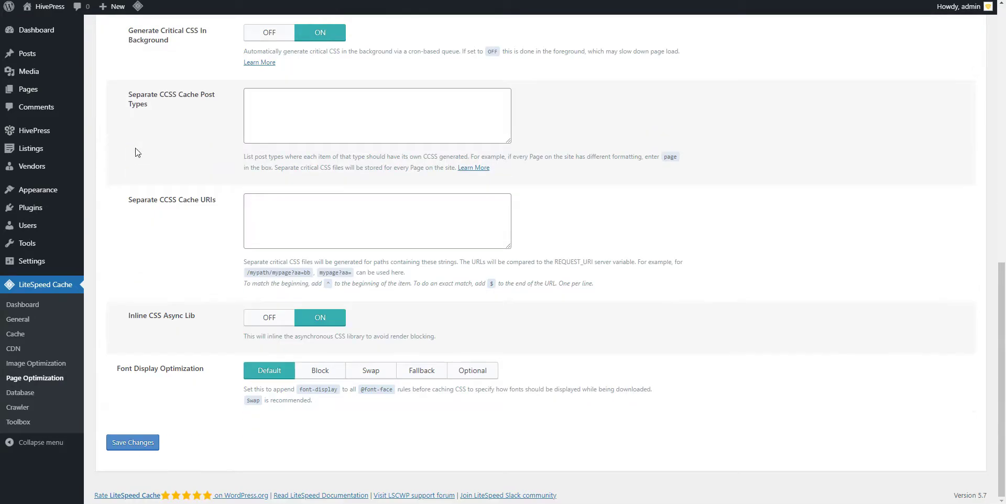
click(370, 372)
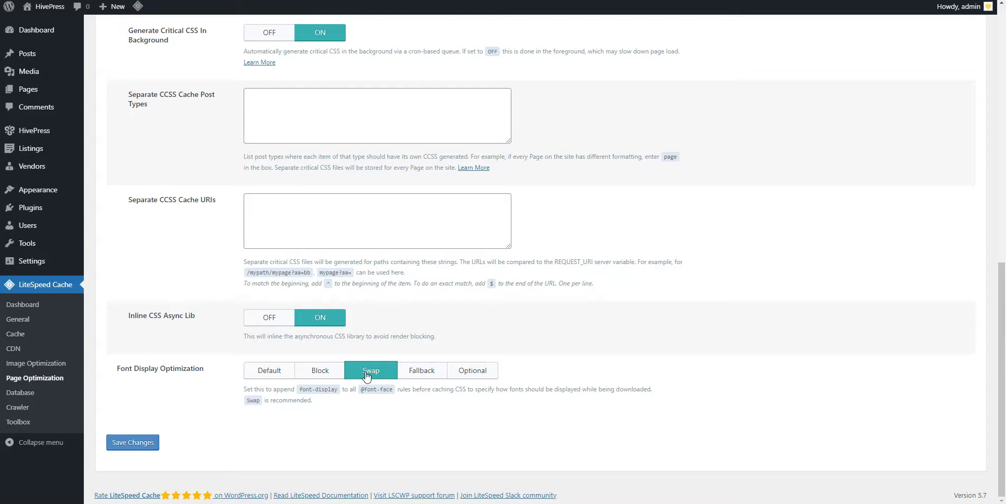
click(124, 446)
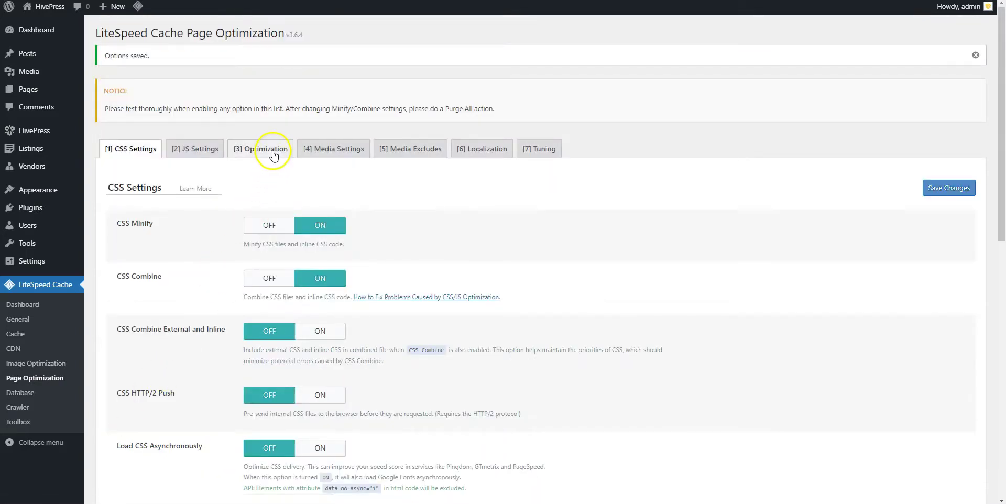
- Turn on Load Google Fonts Asynchronously in the page optimization's general optimization settings and save the changes
click(272, 151)
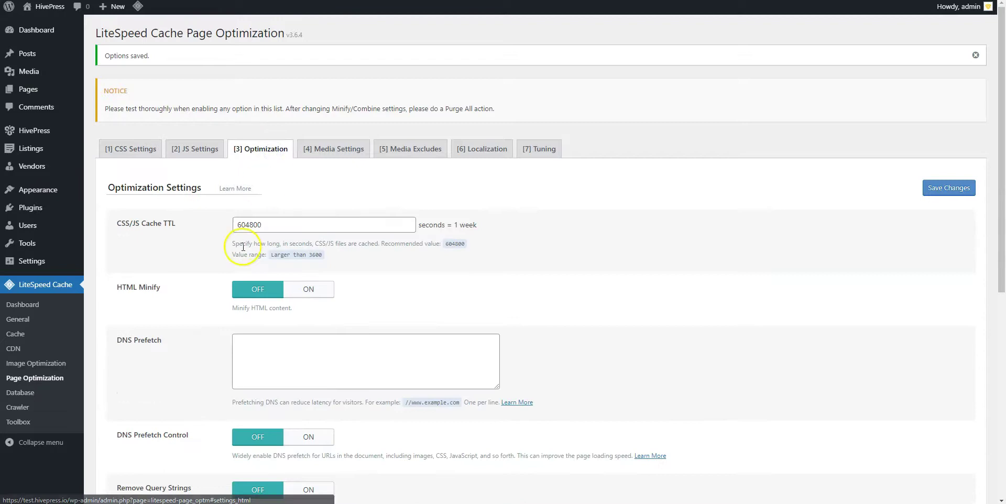
scroll(242, 247, down, 4)
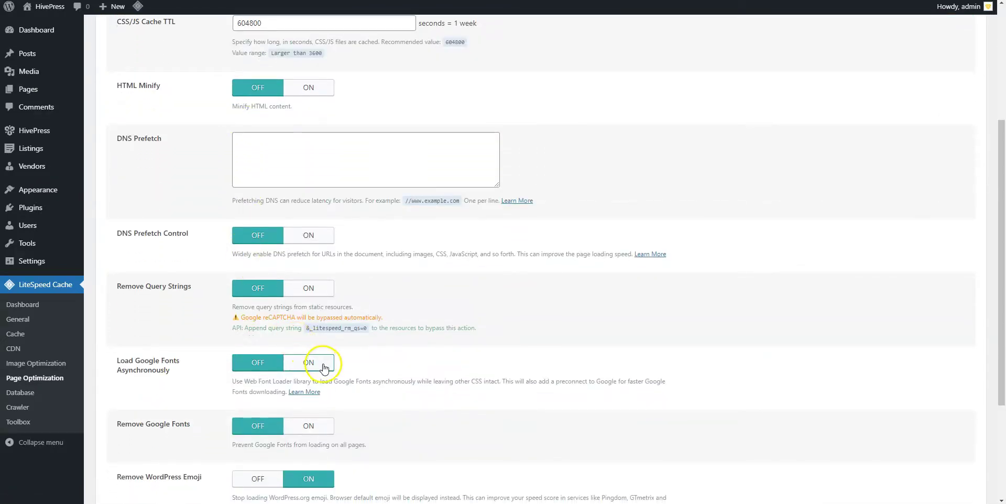
click(309, 363)
scroll(323, 368, down, 3)
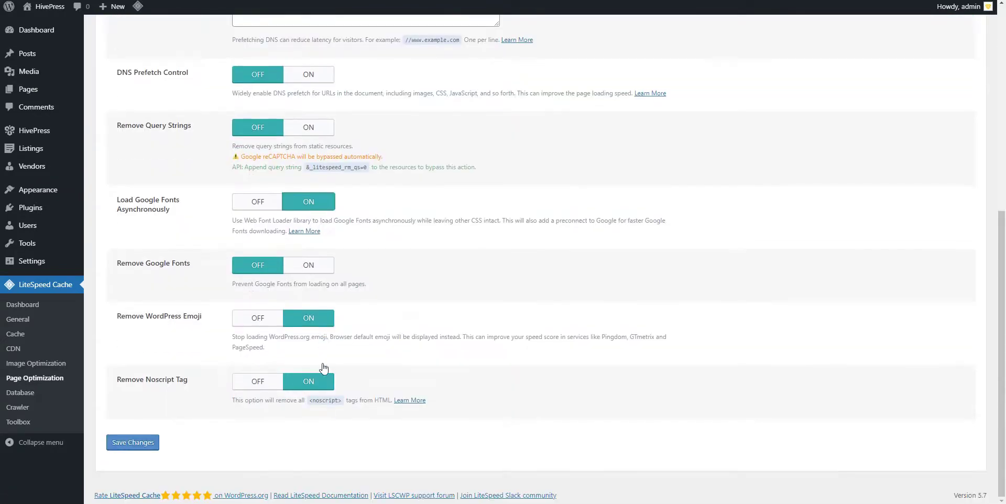
click(128, 442)
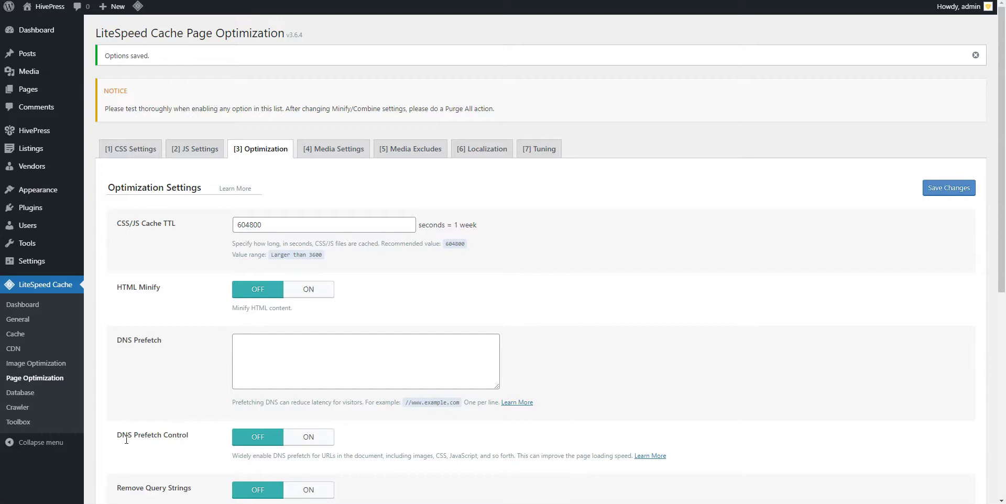
- Turn on Create WebP Versions and Image WebP Replacement in LiteSpeed's image optimization settings, save them, and open the Image Optimization Summary
click(36, 363)
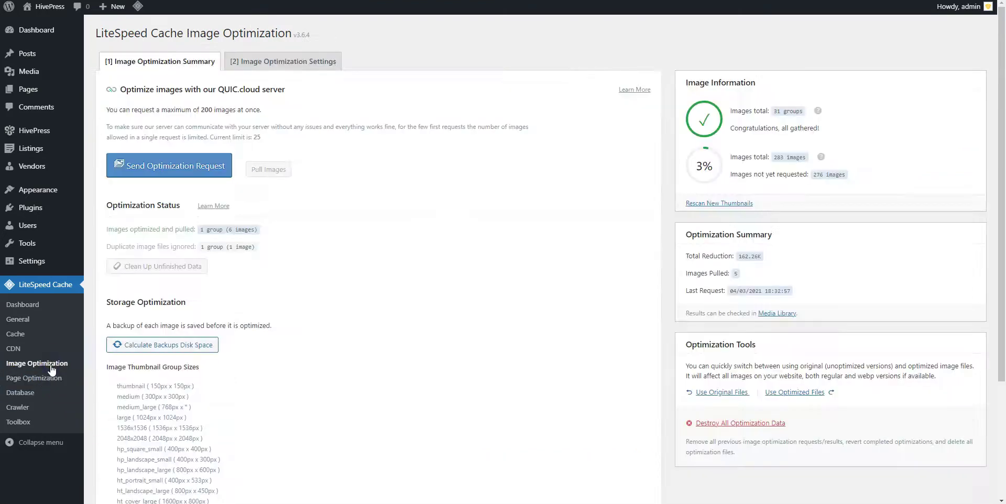
click(256, 65)
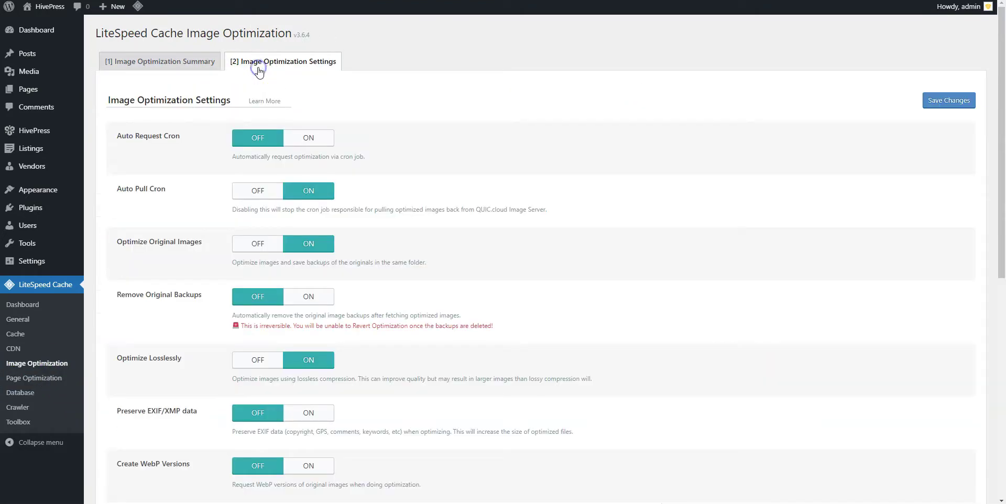
scroll(266, 260, down, 4)
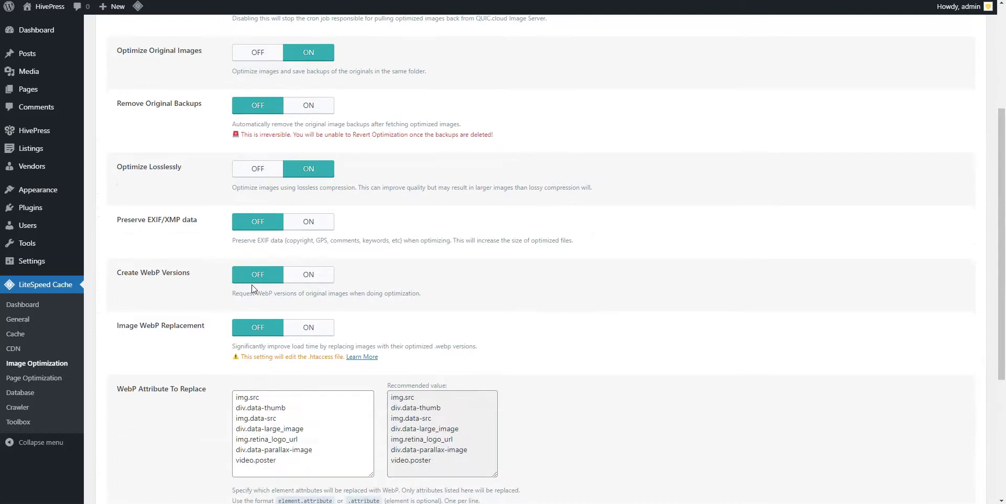
click(308, 274)
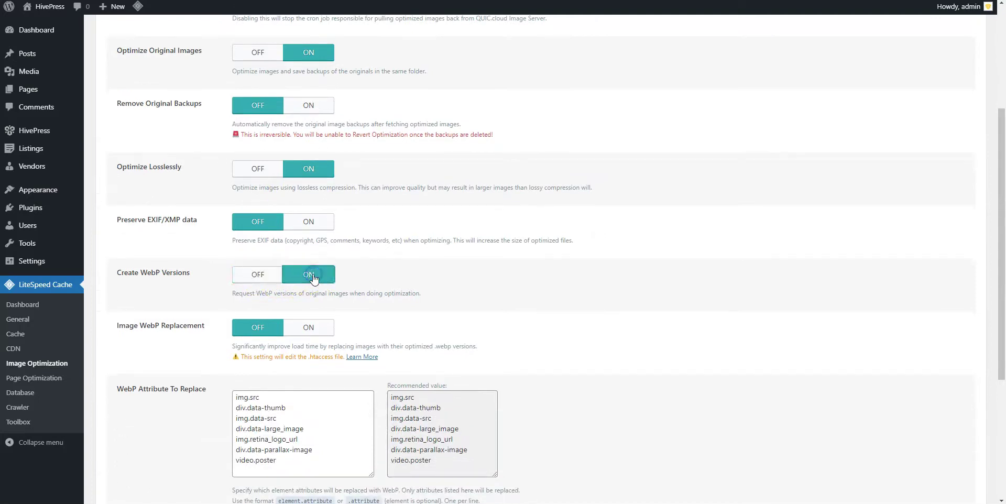
click(310, 326)
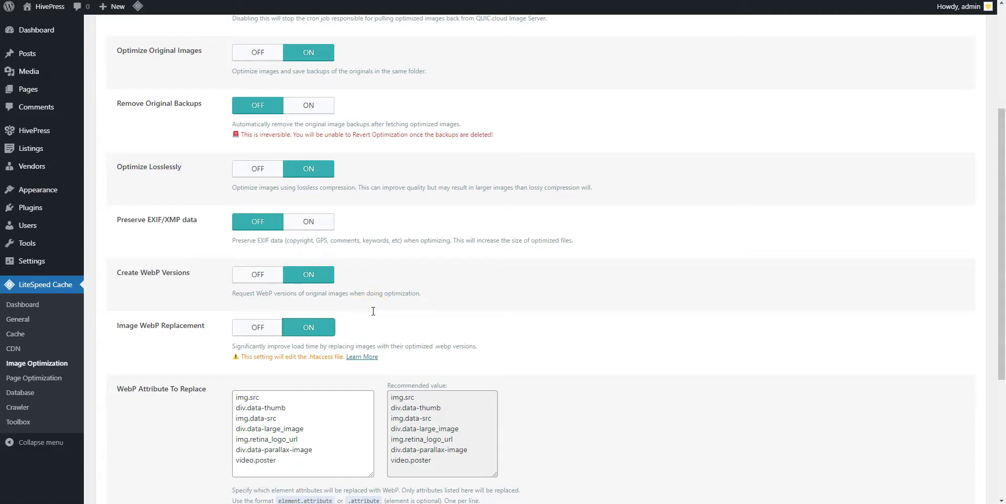
scroll(373, 311, up, 5)
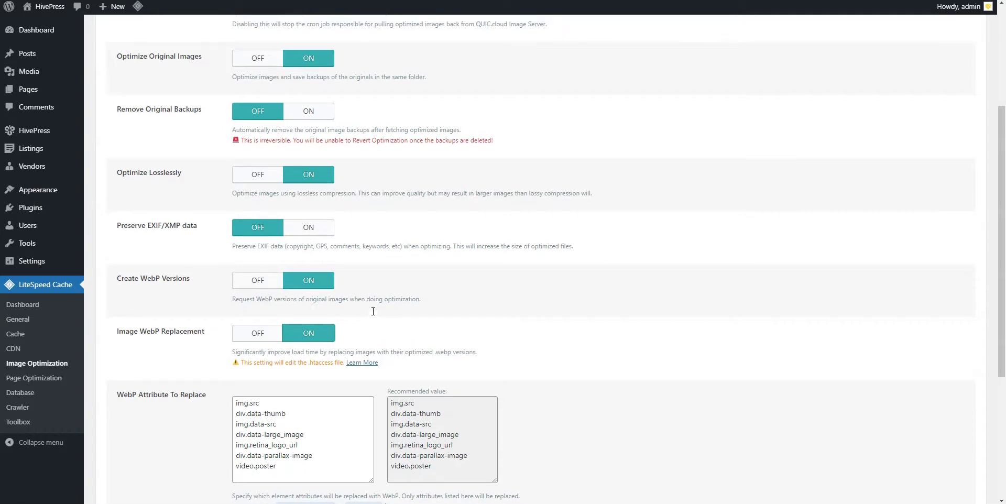
click(951, 105)
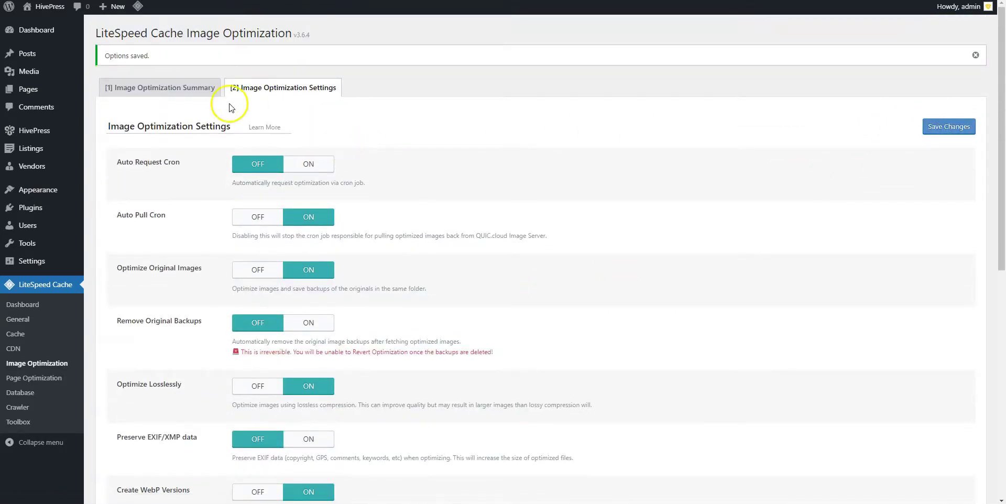
click(187, 89)
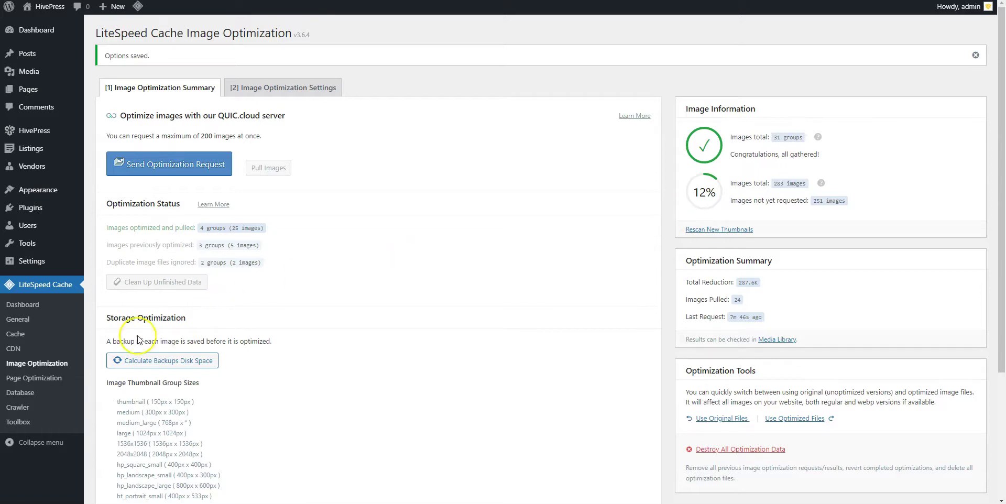
- Turn on Lazy Load Iframes in LiteSpeed's page optimization media settings and save the changes
click(46, 378)
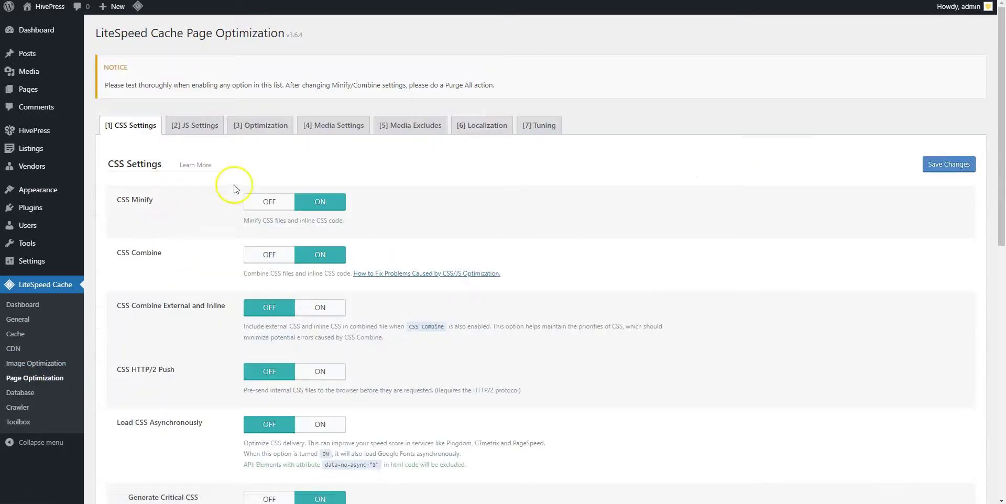
click(325, 126)
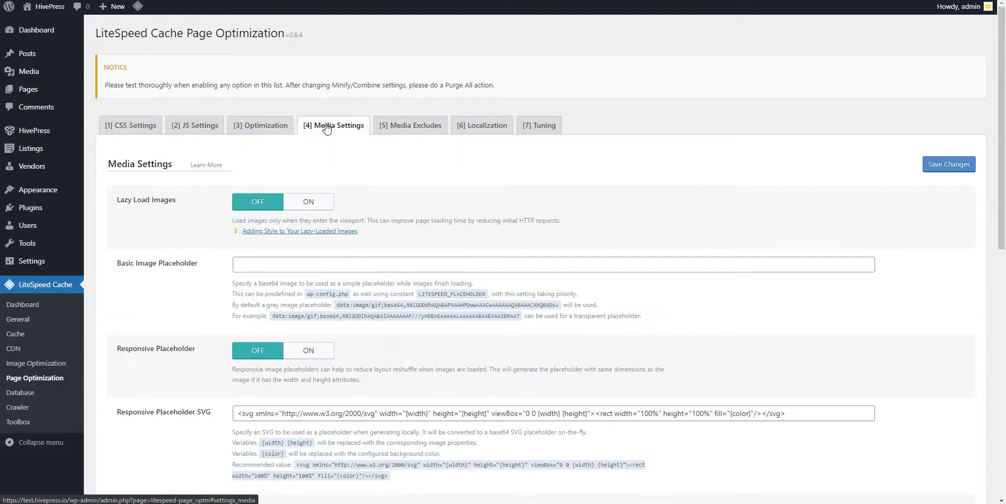
scroll(253, 308, down, 4)
scroll(253, 310, down, 5)
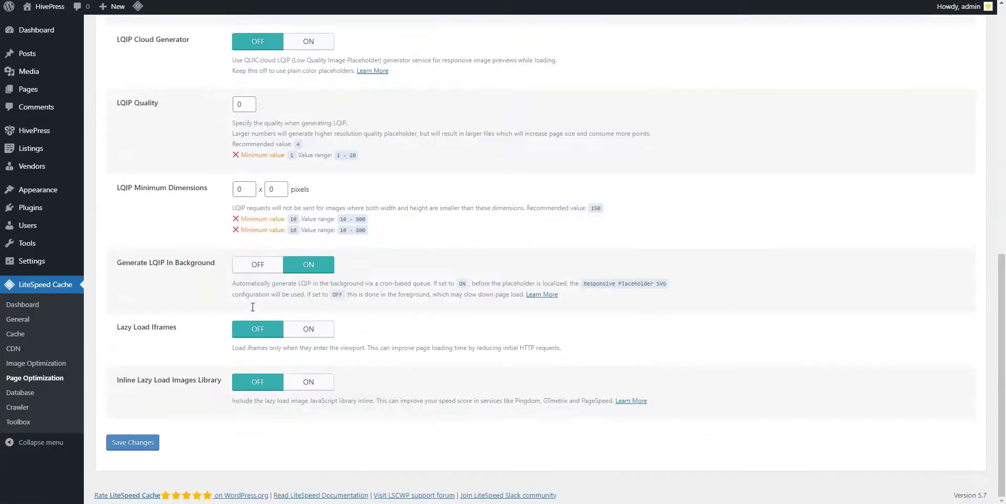
click(309, 329)
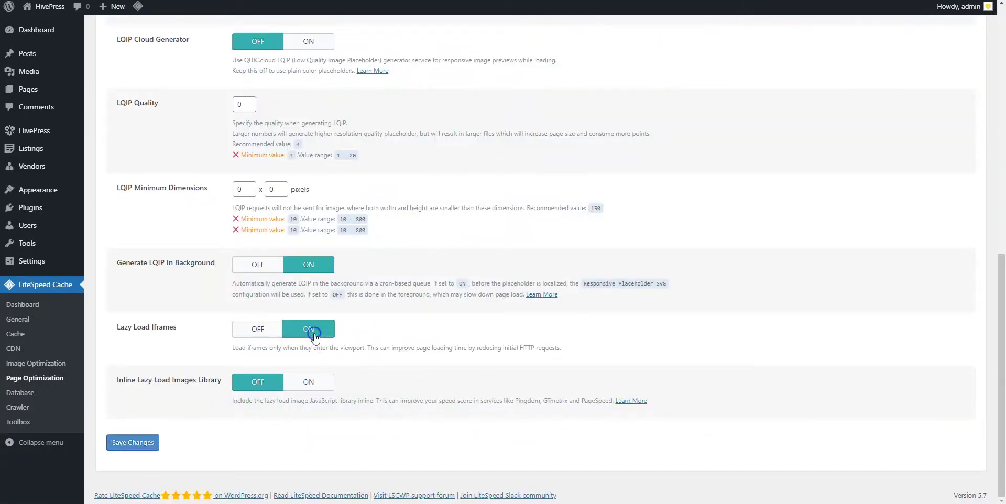
click(139, 446)
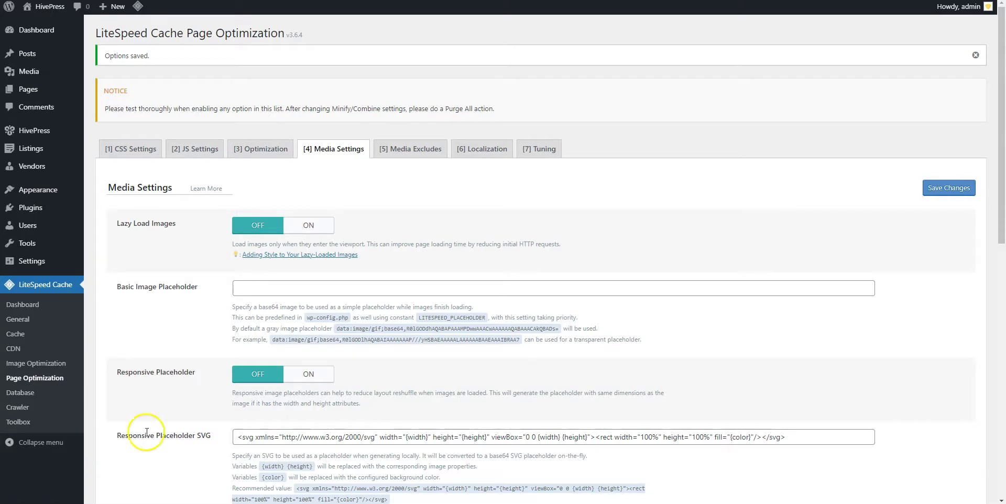
click(331, 102)
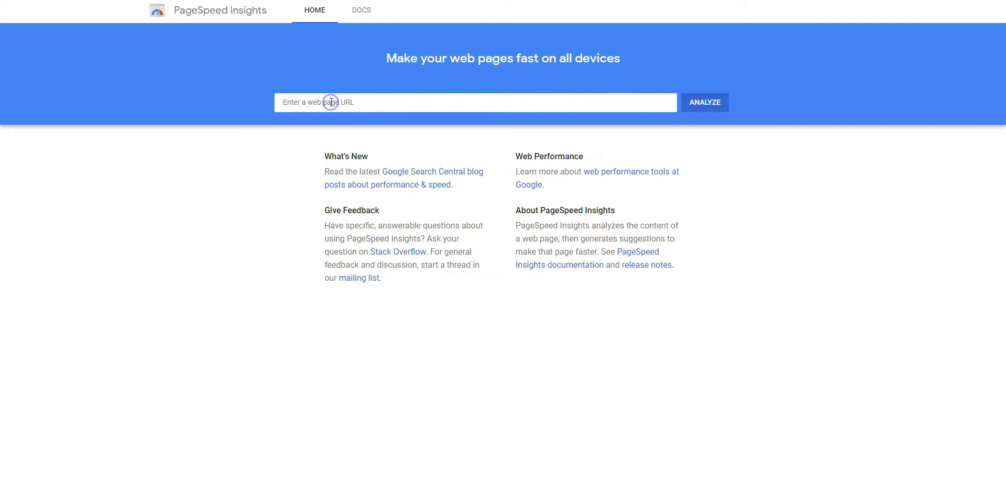
text(https://test.hivepress.io/)
click(706, 99)
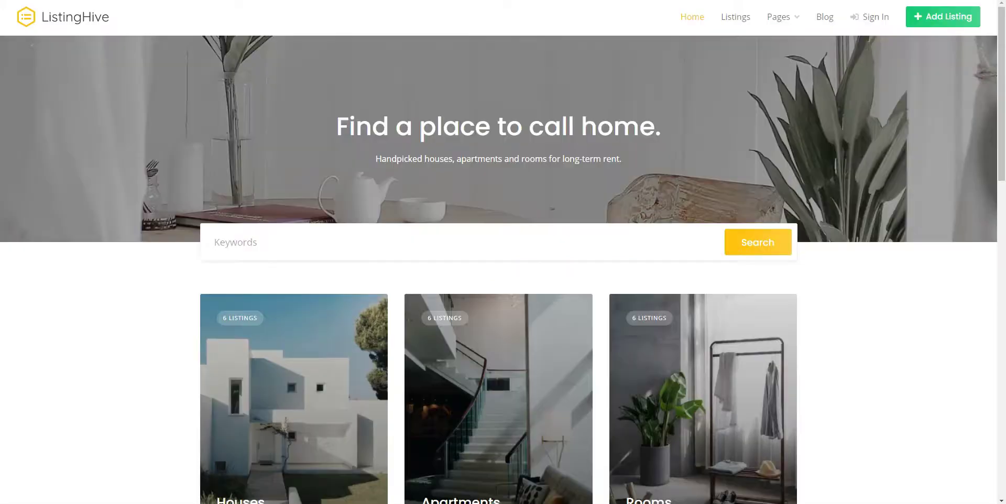
- On the ListingHive site, check the Houses category and the "Modern and secluded house" listing, then return to the home page
scroll(36, 55, down, 4)
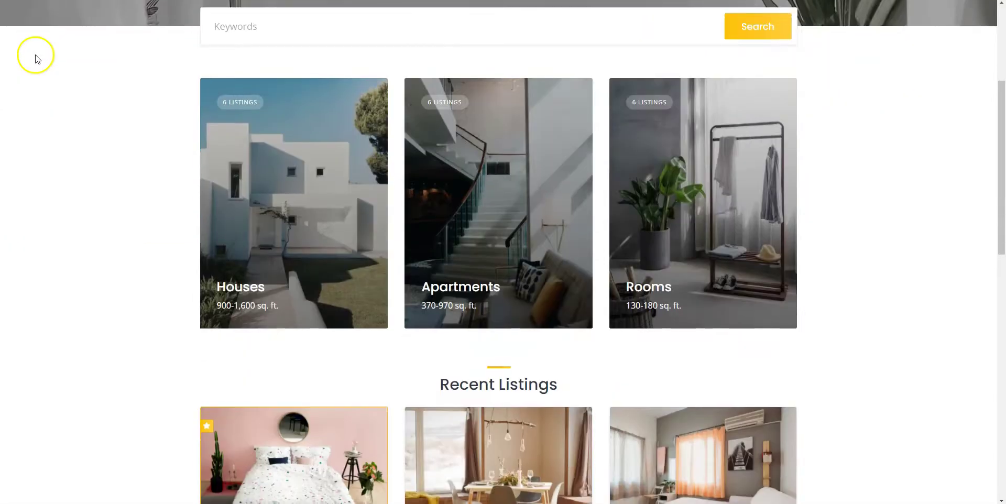
click(263, 140)
scroll(264, 143, down, 4)
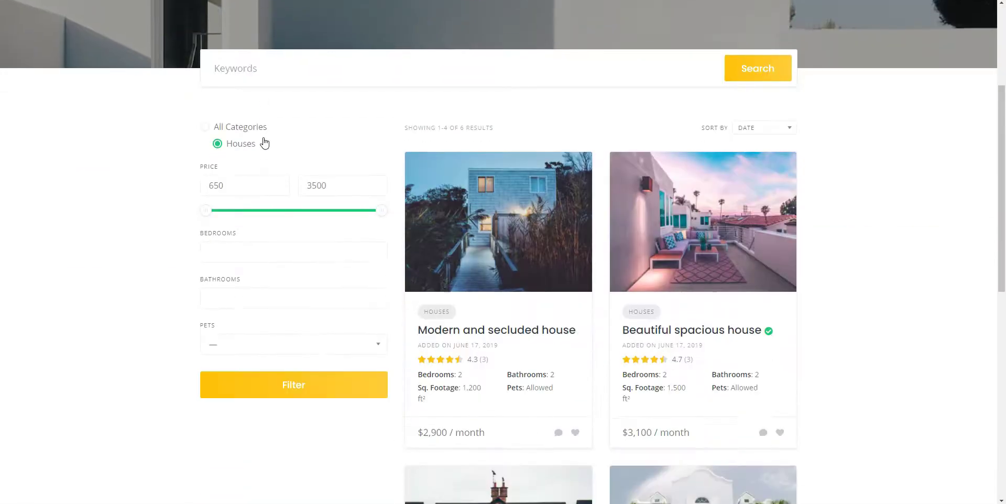
click(461, 212)
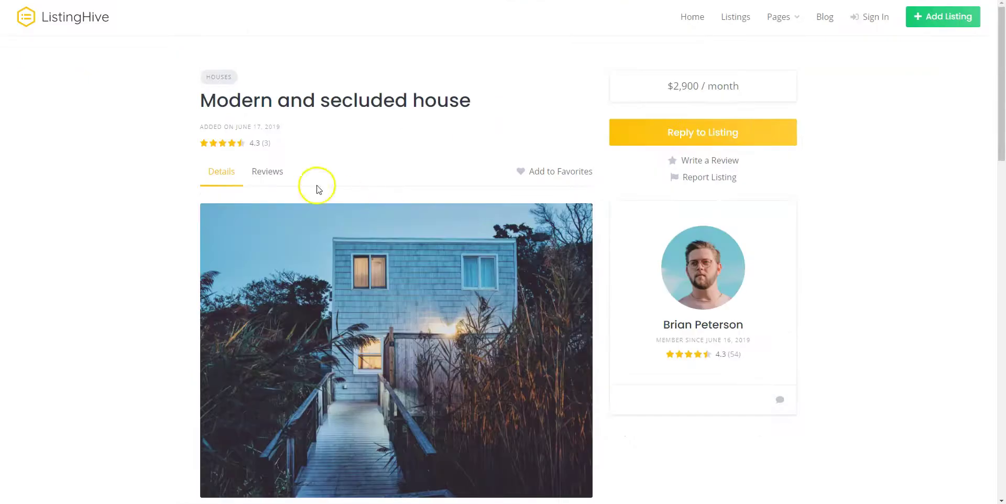
click(100, 20)
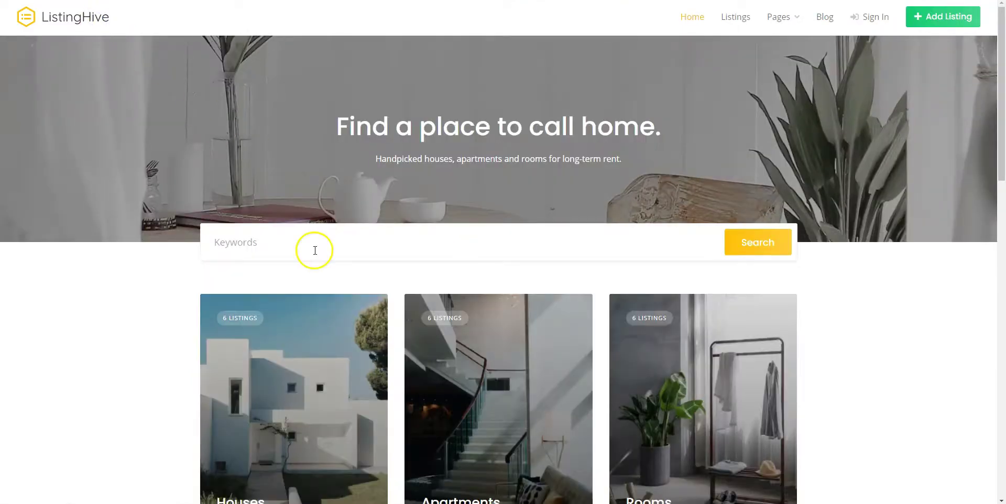
- Check the "Stylish remodeled room" listing page from the recent listings and return to the home page
scroll(309, 261, down, 8)
click(297, 295)
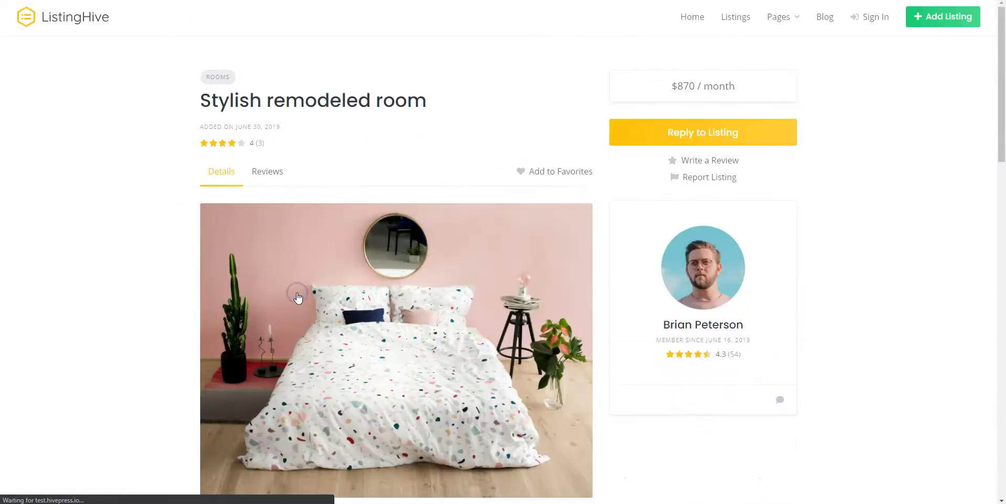
scroll(297, 297, down, 5)
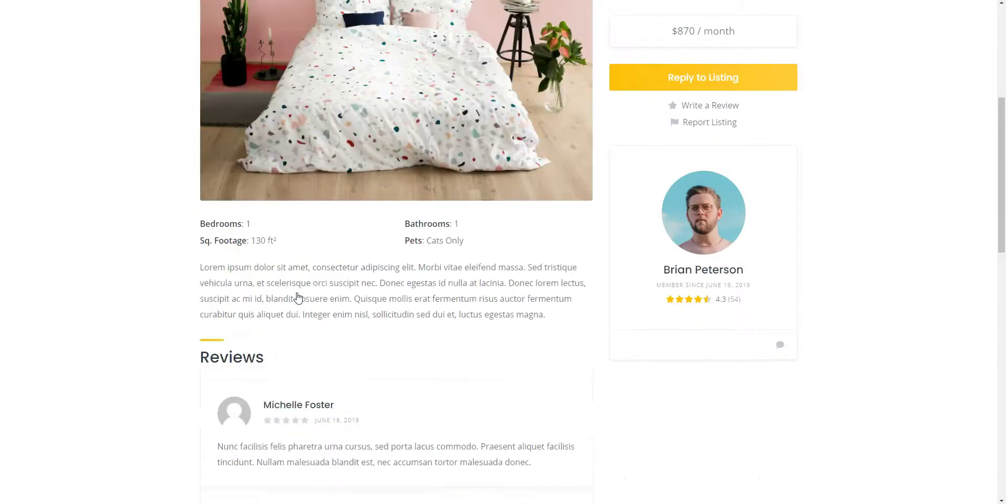
scroll(297, 297, up, 5)
click(74, 17)
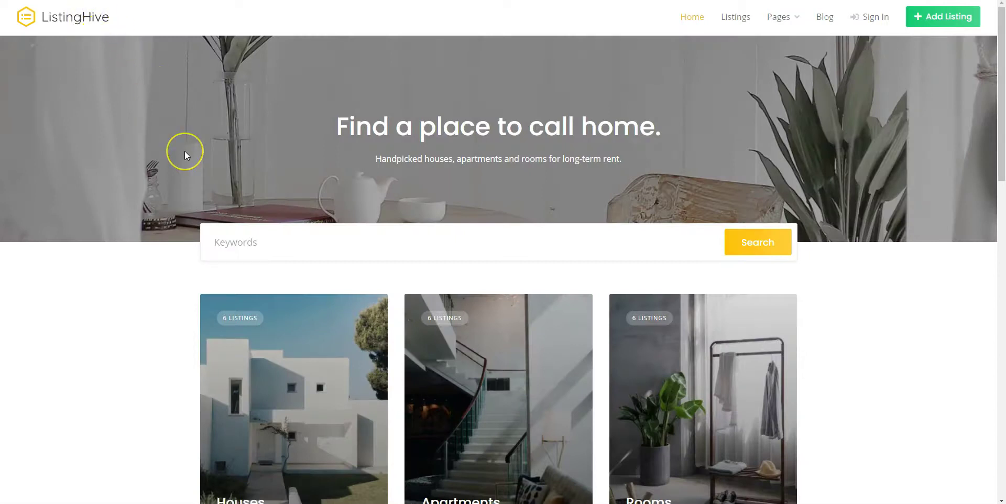
- Examine the whole home page from the categories and recent listings down to the footer
scroll(185, 152, down, 8)
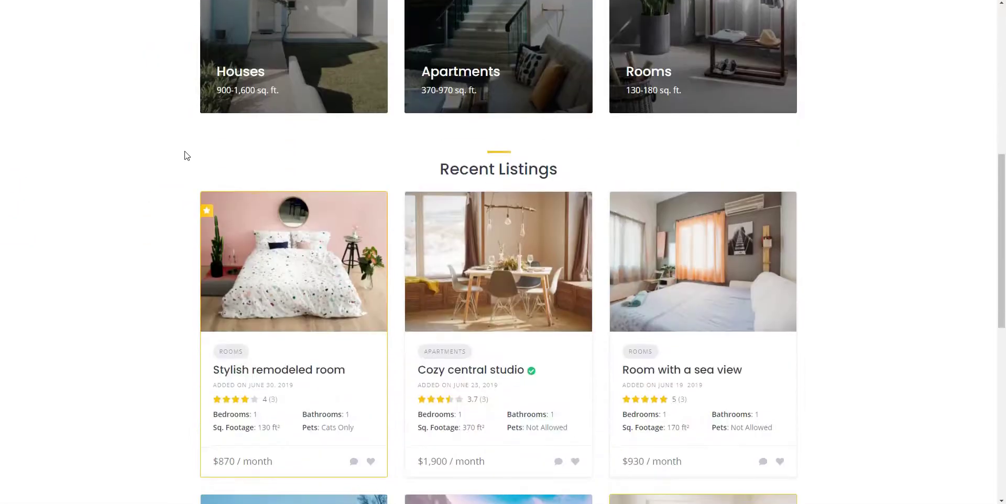
scroll(185, 156, down, 9)
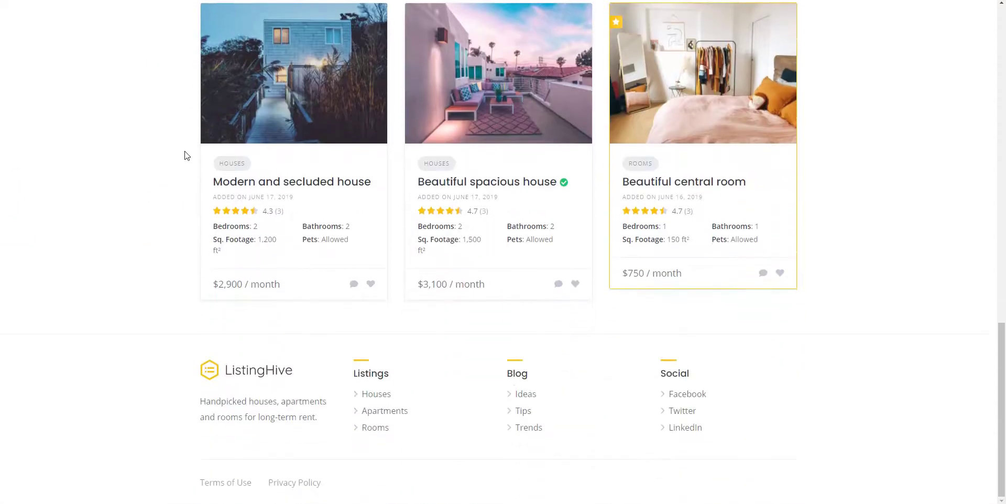
scroll(184, 155, up, 8)
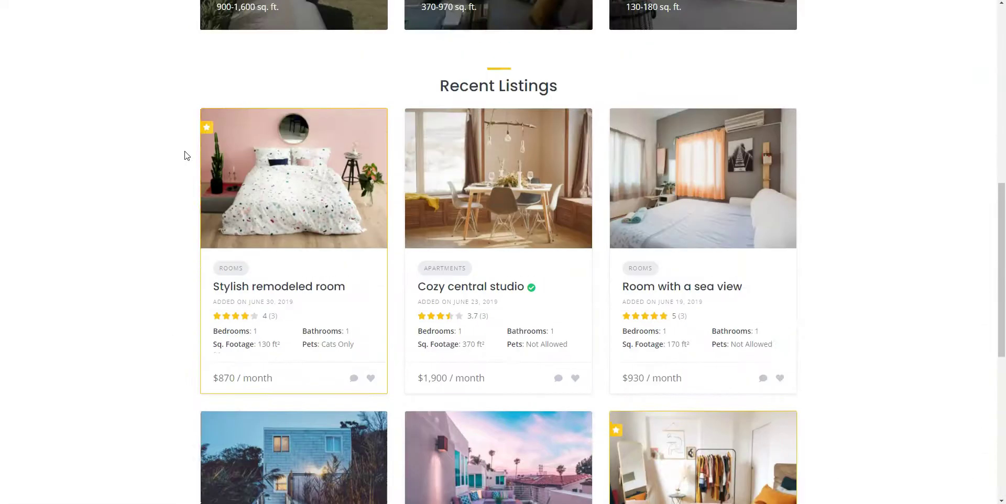
scroll(185, 155, up, 9)
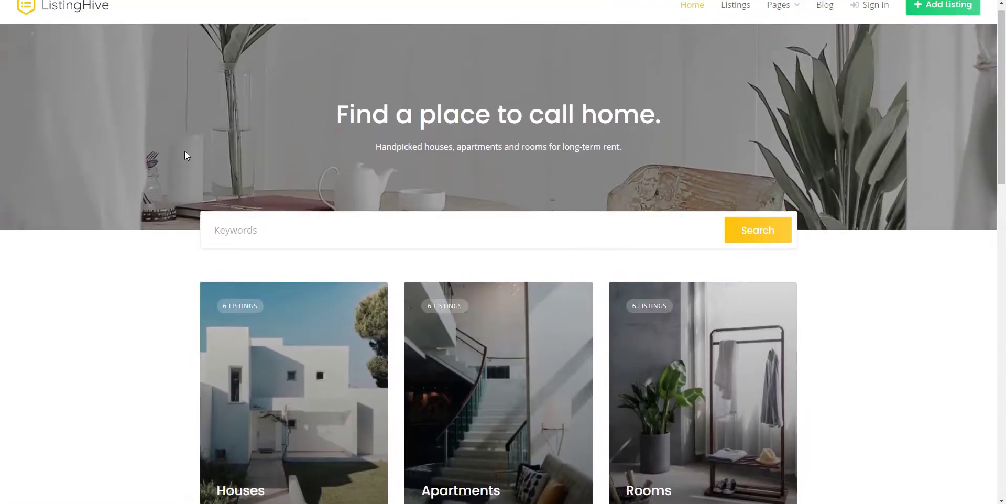
scroll(184, 155, up, 1)
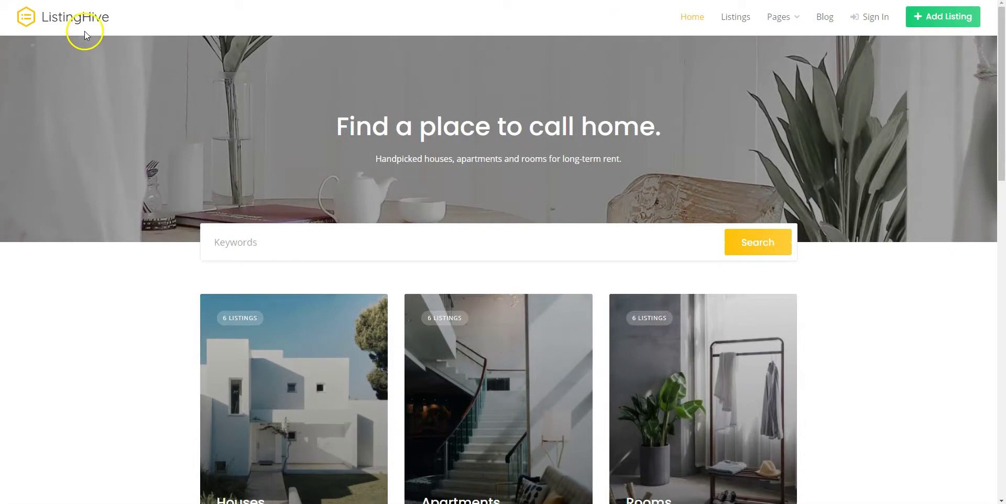